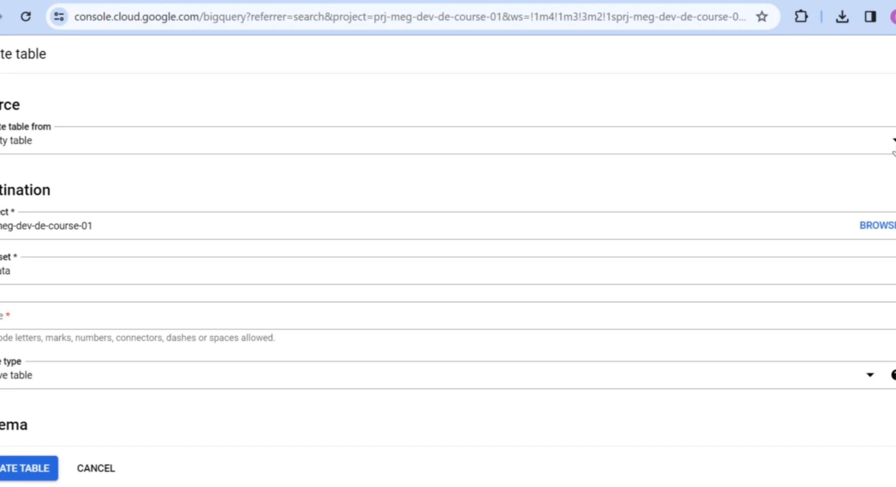
left_click(893, 153)
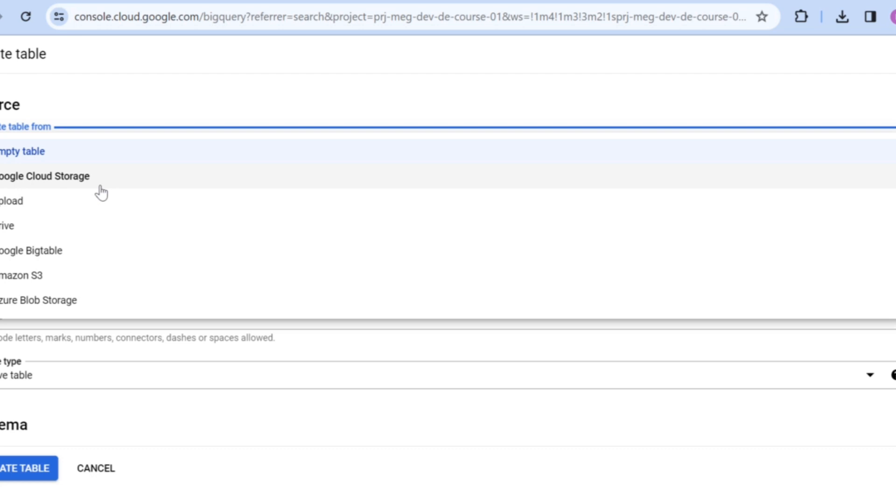
left_click(101, 186)
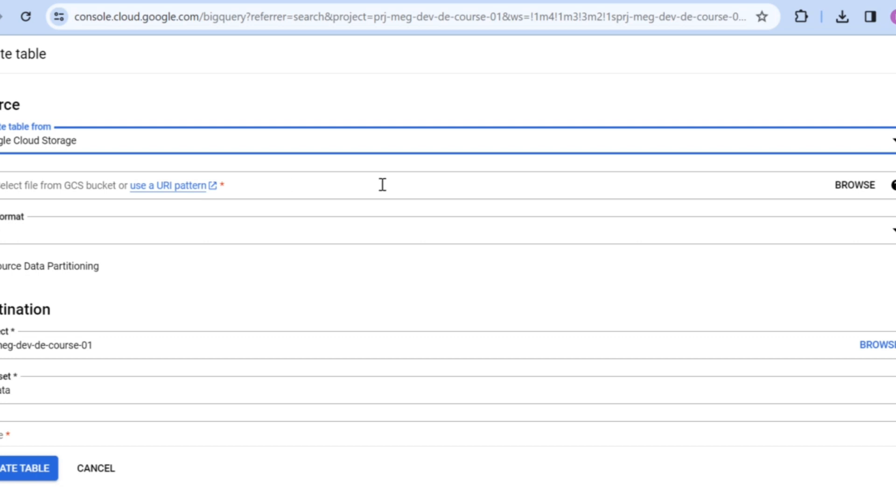
left_click(851, 189)
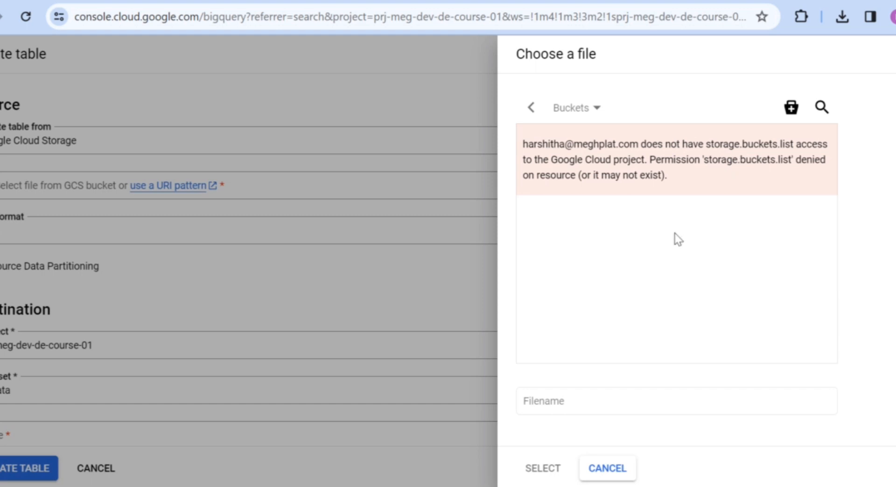
left_click(419, 285)
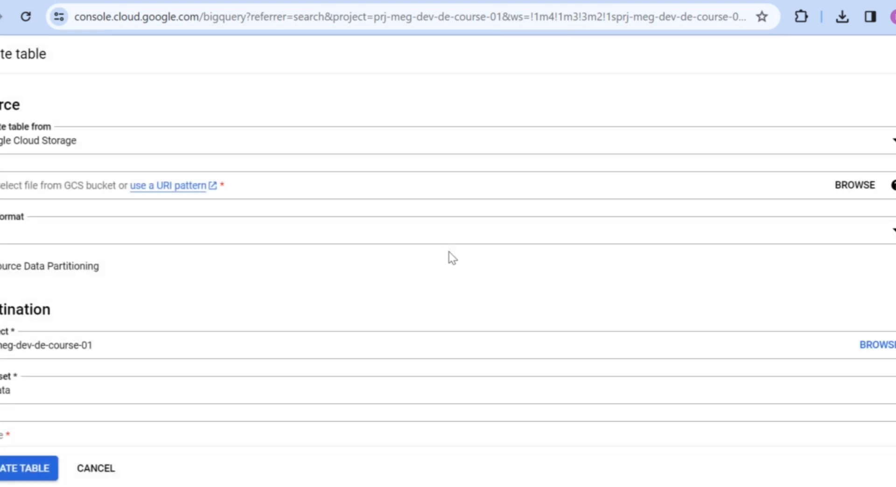
Set the table source to Upload and select the India_Population CSV file from Downloads
left_click(892, 142)
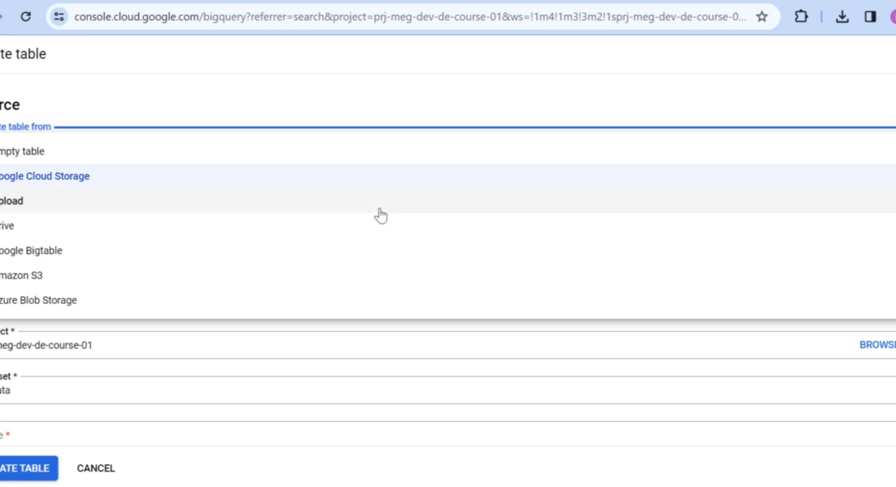
left_click(379, 210)
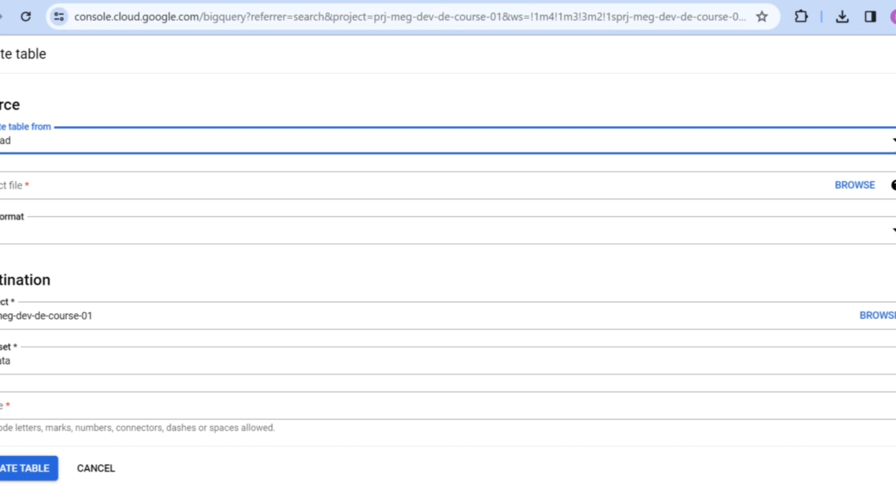
left_click(839, 187)
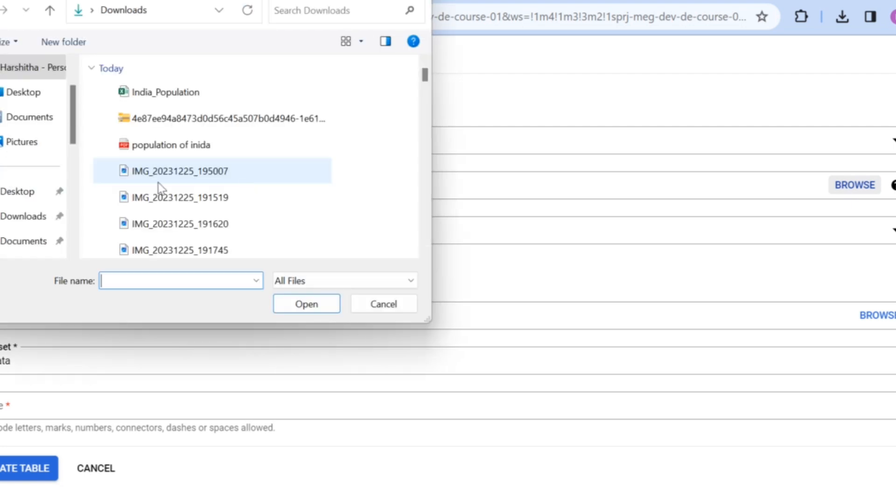
double_click(214, 99)
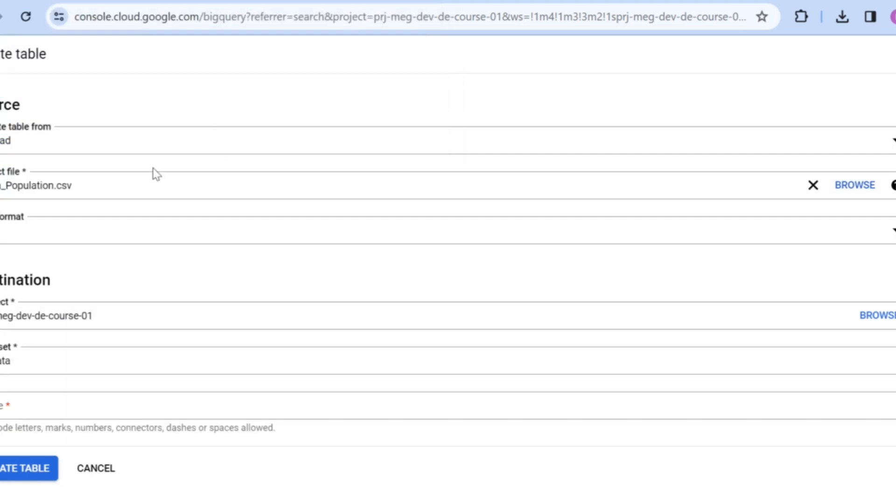
Name the destination table population
scroll(154, 174, "down", 2)
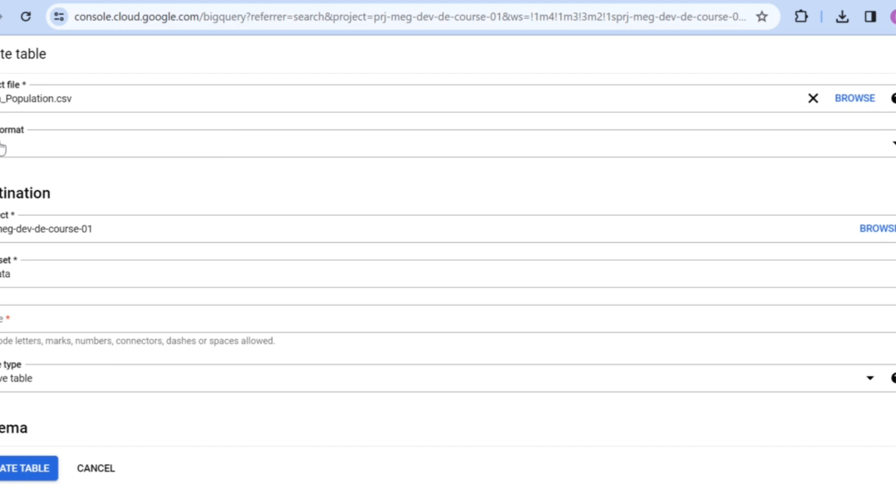
scroll(35, 153, "down", 3)
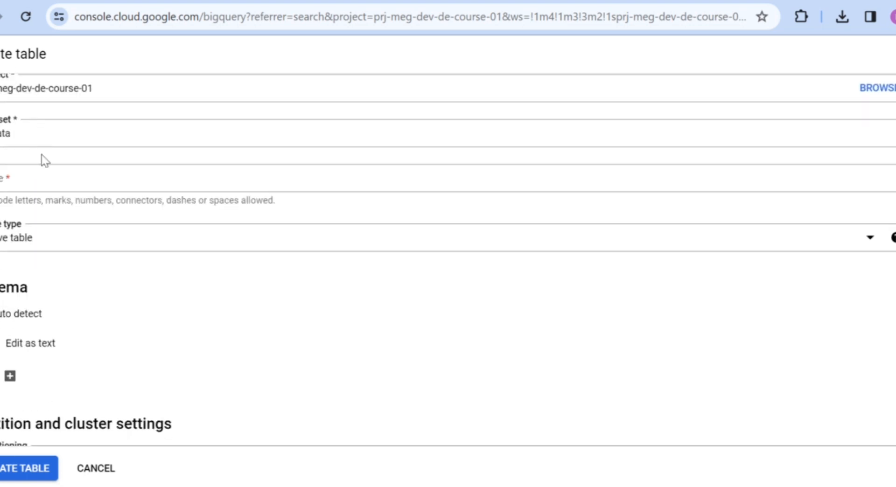
left_click(51, 184)
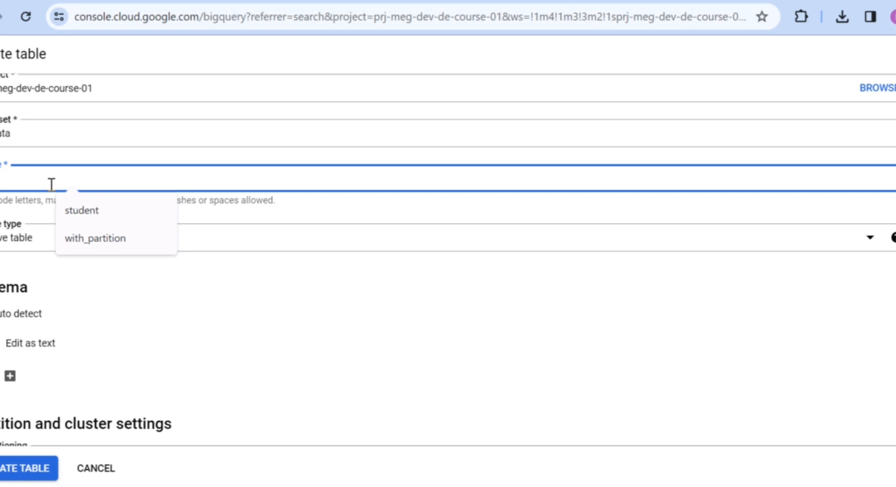
type("ula")
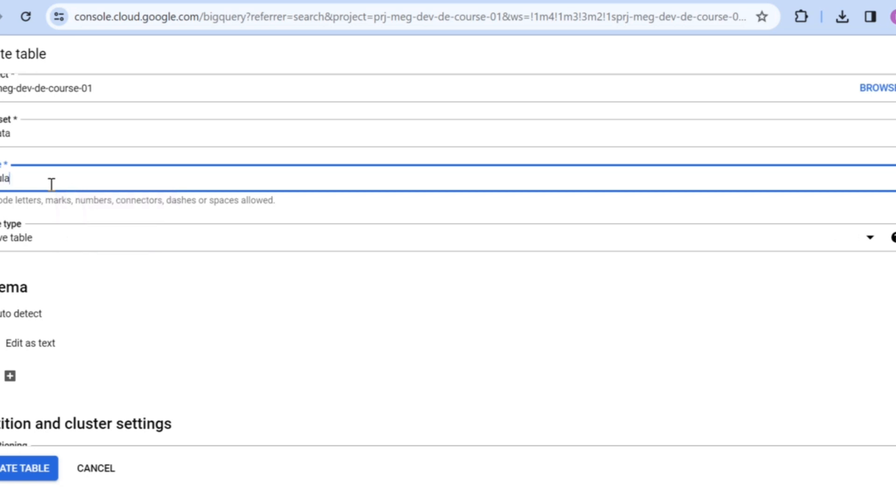
type("tion")
scroll(86, 241, "down", 1)
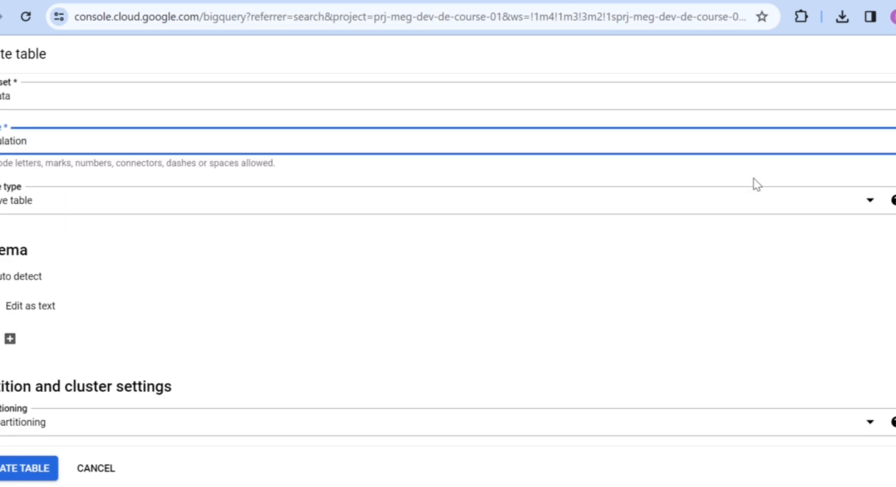
Check the available table types and enable automatic schema detection for the new table
left_click(871, 200)
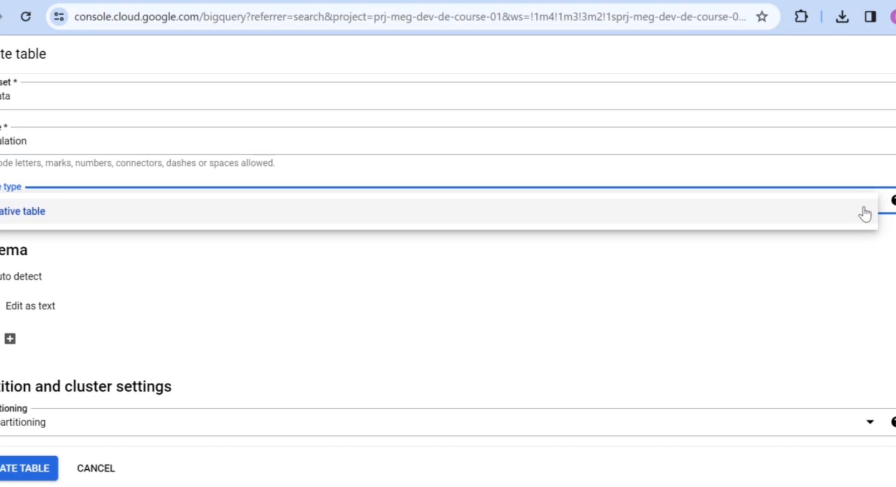
left_click(840, 180)
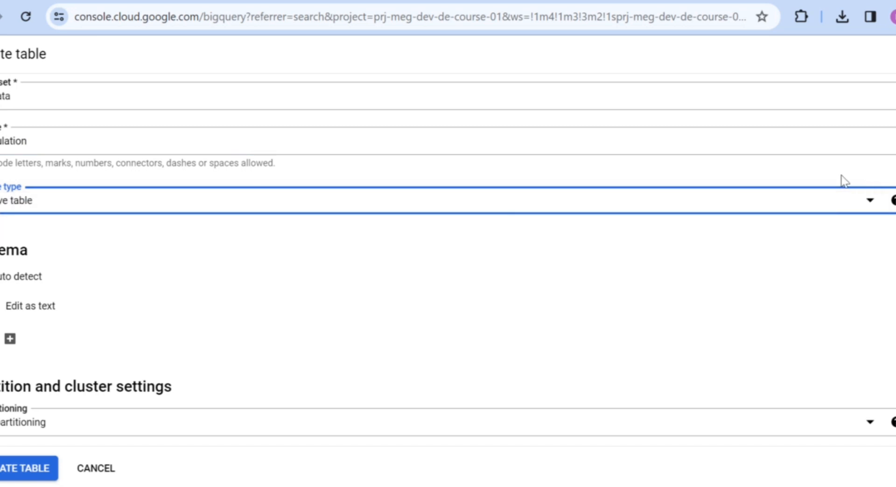
scroll(360, 321, "down", 2)
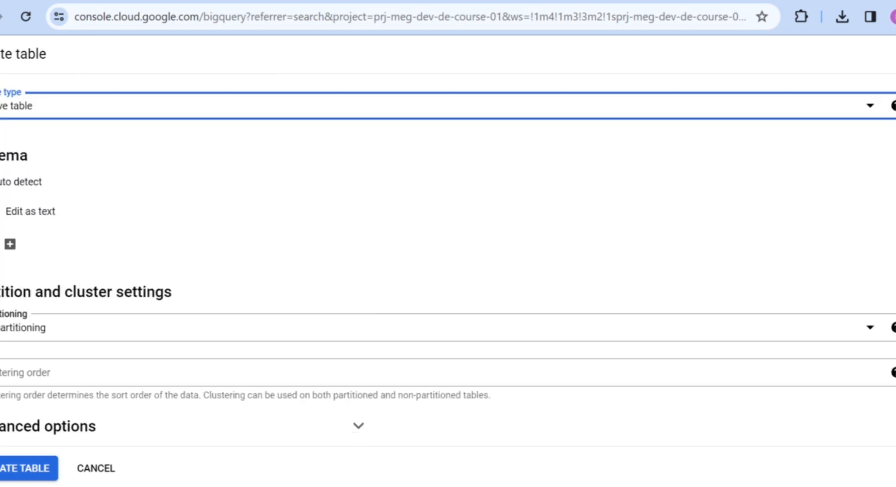
left_click(14, 182)
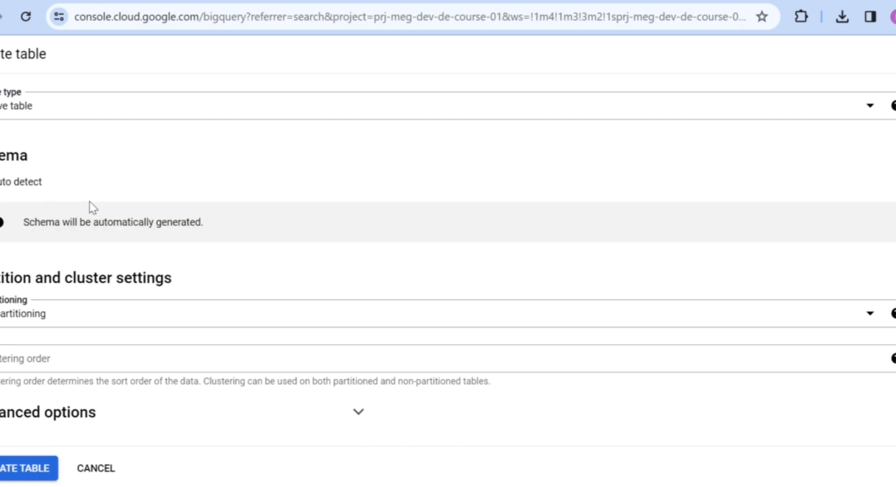
scroll(91, 204, "down", 1)
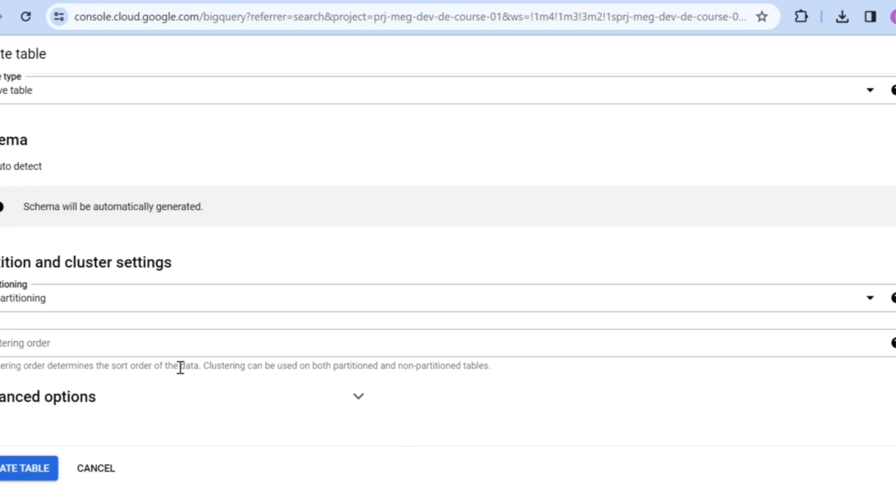
Review the new table's source choices, table type, schema, partitioning and advanced options before creating it
scroll(321, 278, "up", 8)
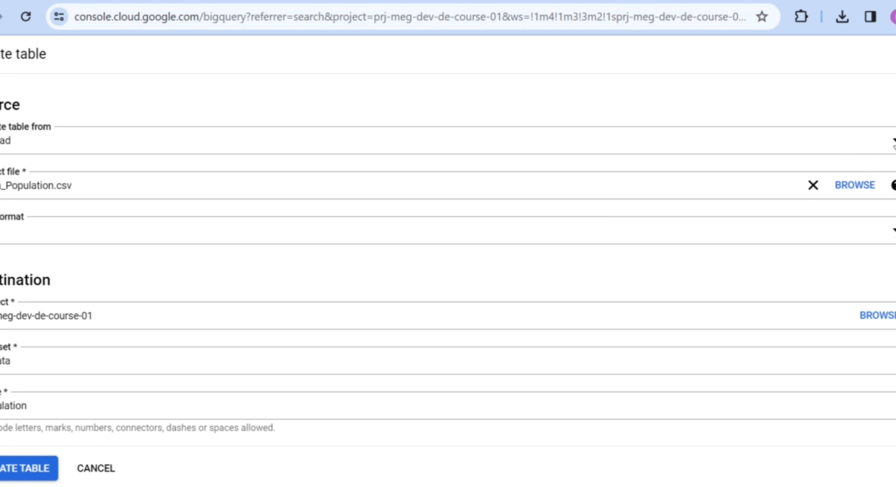
left_click(894, 145)
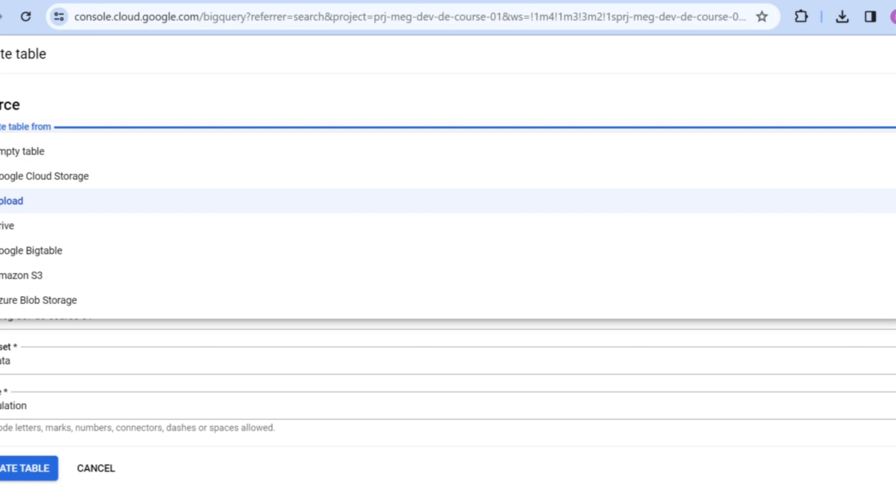
left_click(844, 105)
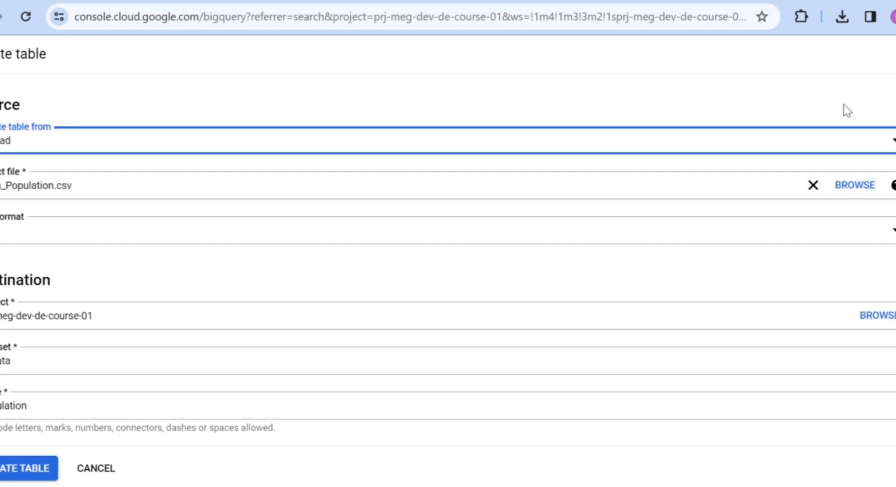
scroll(576, 291, "down", 8)
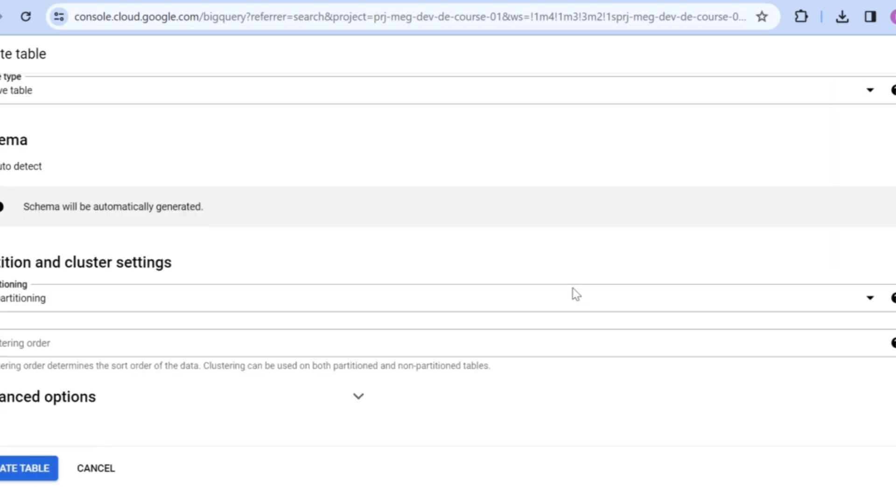
left_click(358, 399)
left_click(358, 399)
scroll(408, 307, "up", 1)
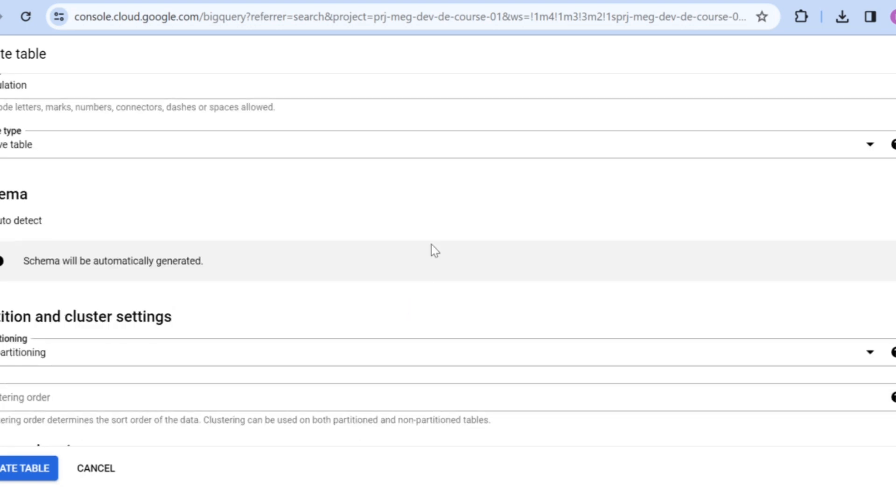
scroll(372, 195, "up", 1)
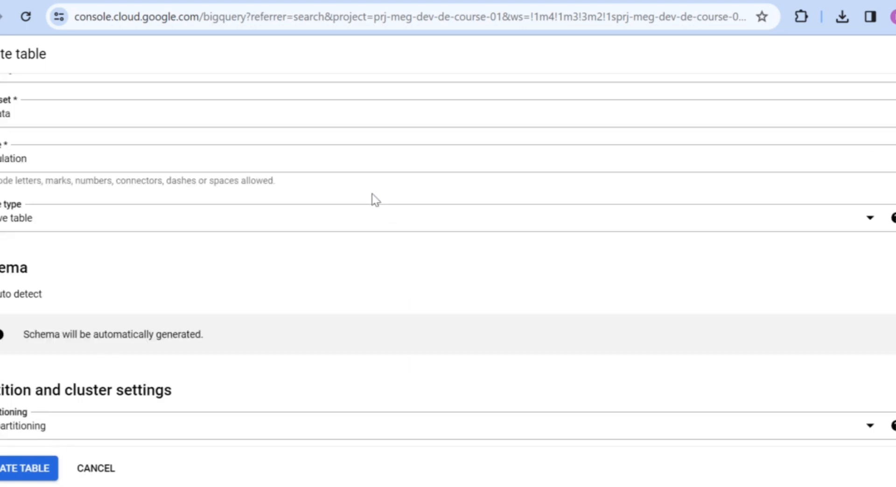
left_click(870, 221)
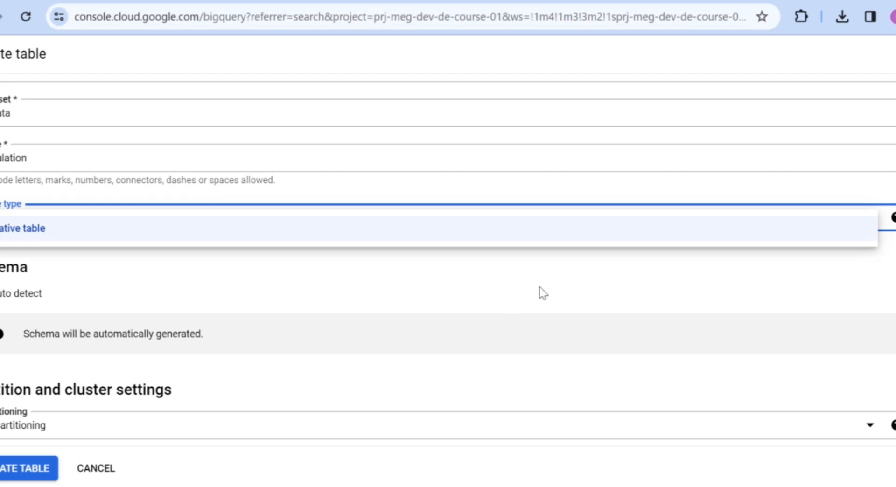
left_click(485, 290)
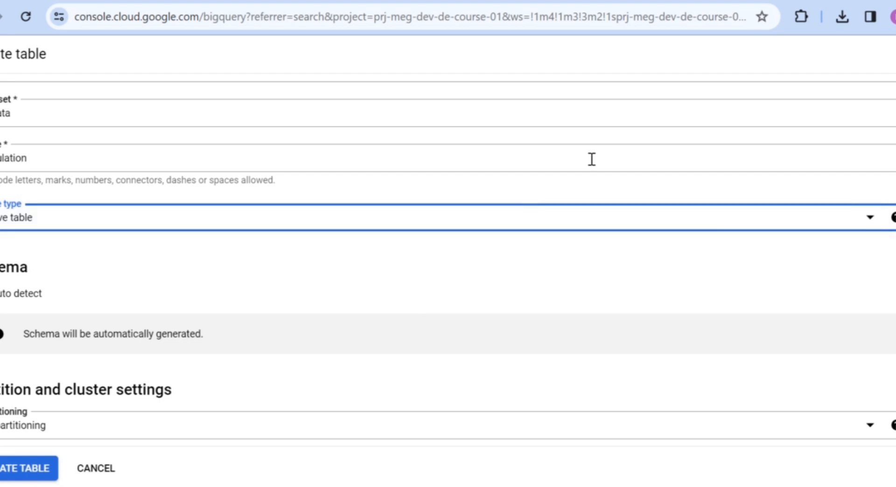
scroll(592, 159, "up", 5)
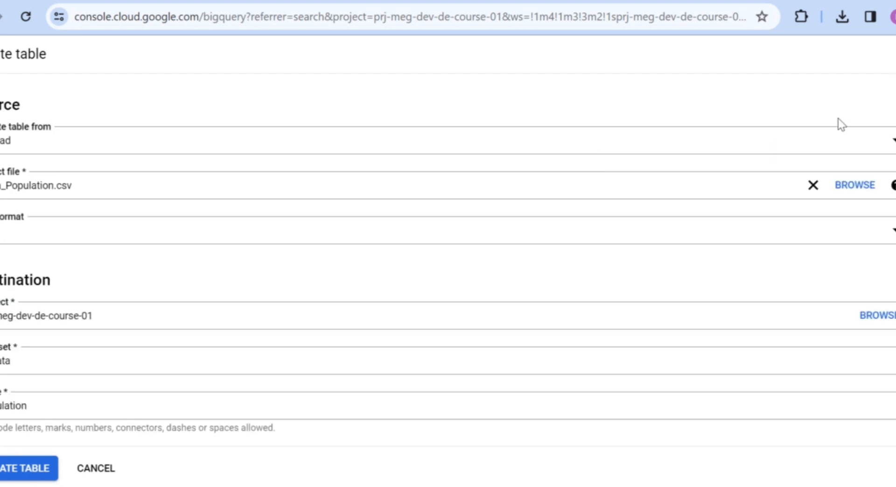
scroll(422, 212, "down", 5)
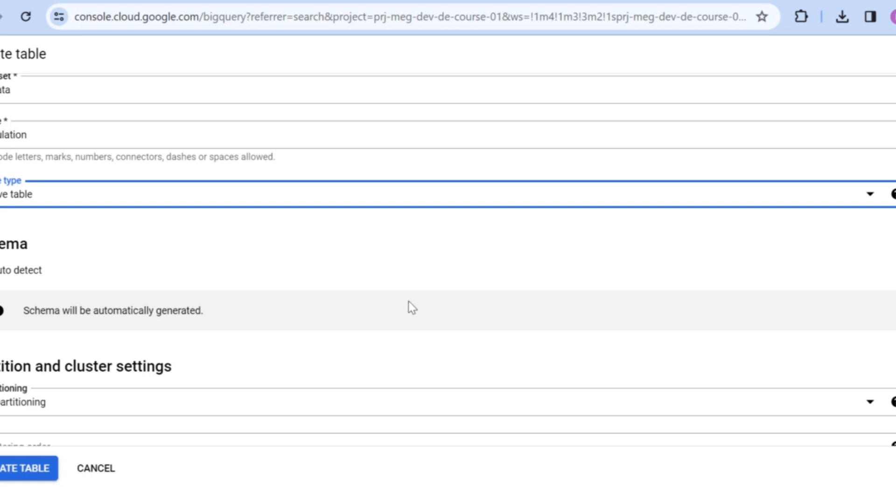
scroll(409, 301, "down", 2)
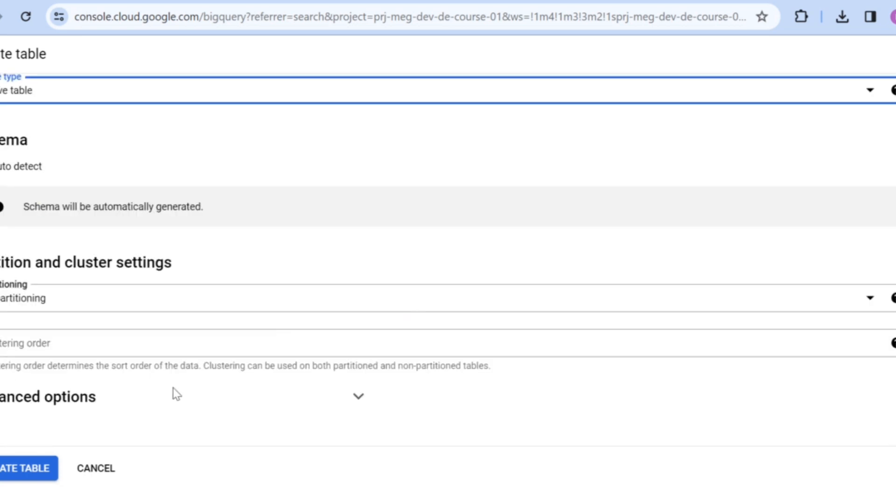
Create the population table, open it from the bqdata dataset and dismiss the creation notice
left_click(49, 464)
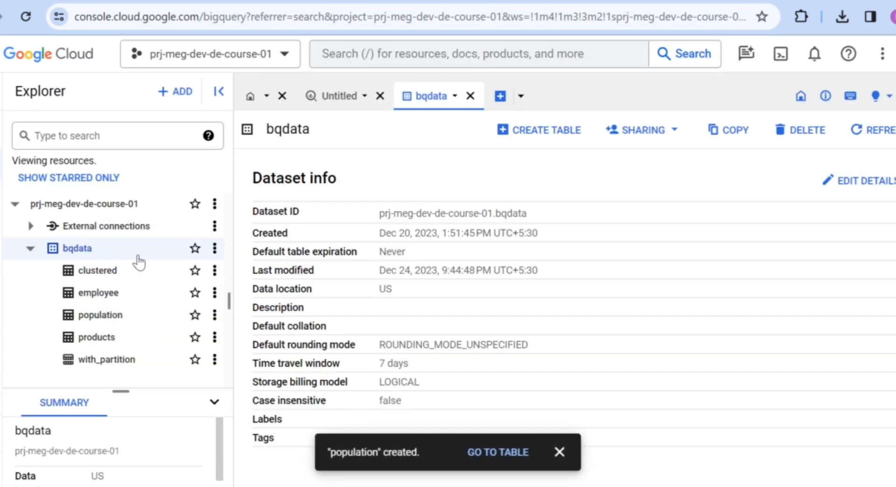
left_click(109, 317)
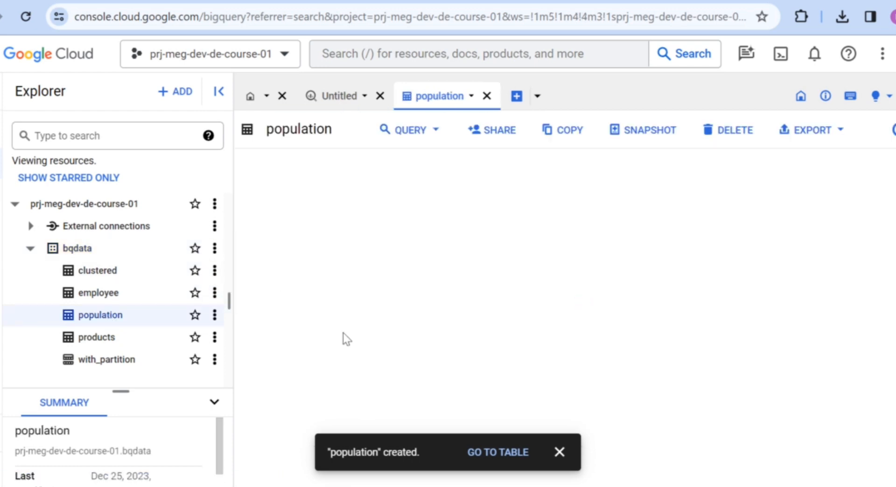
left_click(560, 451)
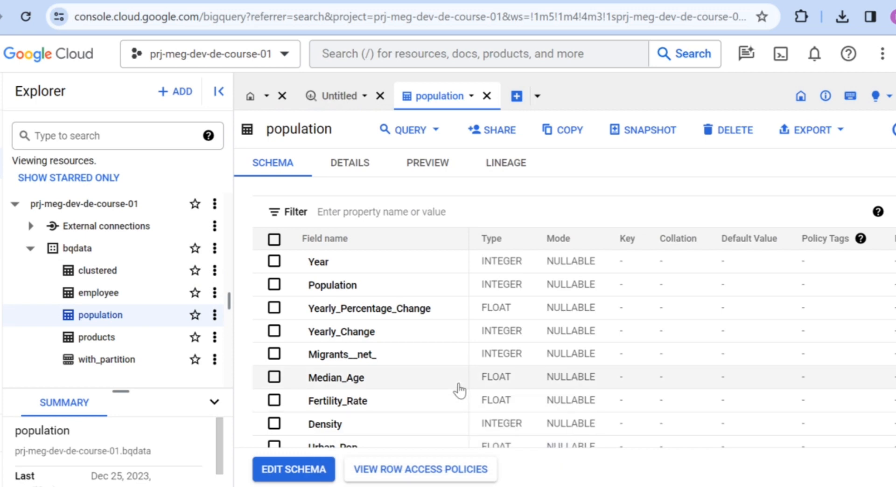
Examine the population table's schema fields, data types and modes, and check its query options
scroll(459, 391, "down", 3)
scroll(459, 391, "up", 3)
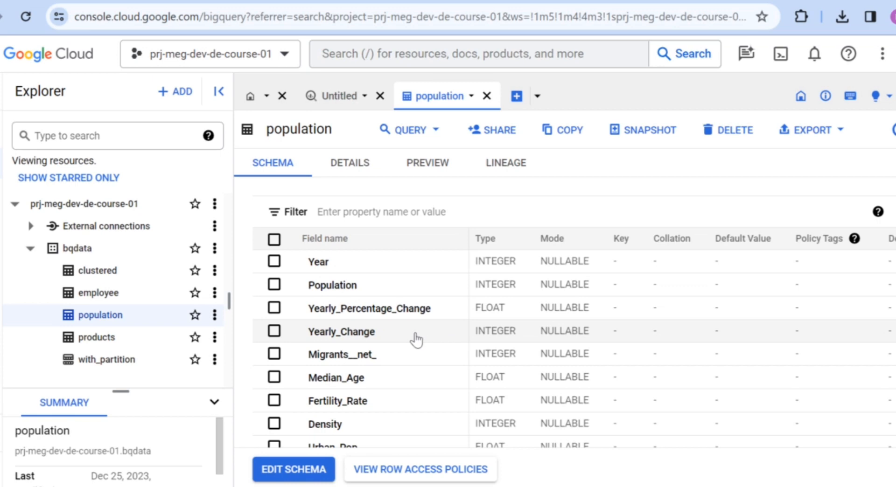
scroll(415, 339, "down", 3)
scroll(415, 339, "down", 1)
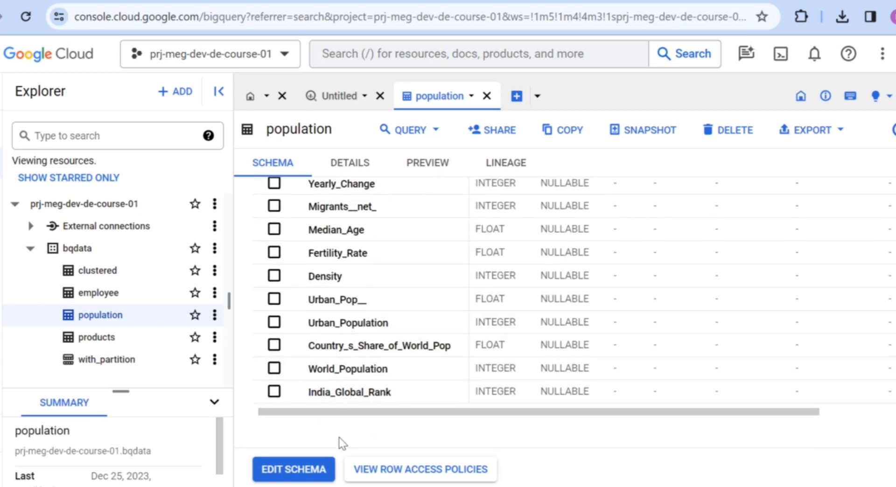
scroll(340, 438, "down", 1)
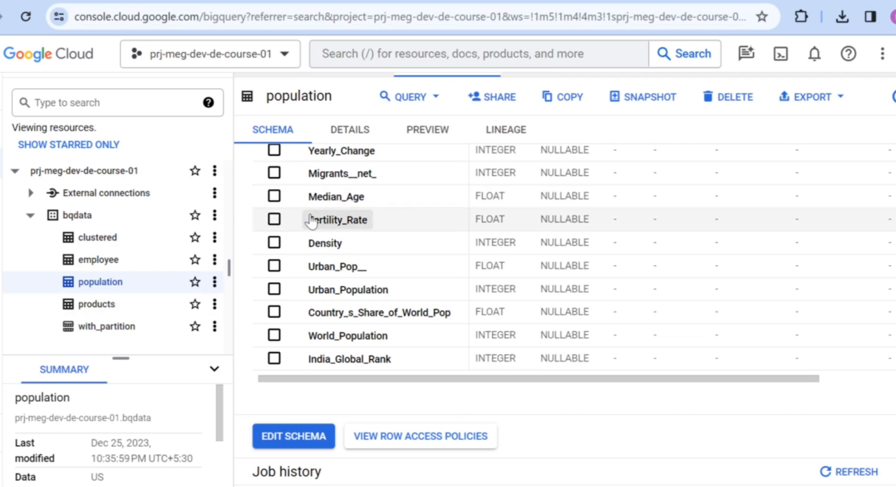
scroll(313, 220, "up", 3)
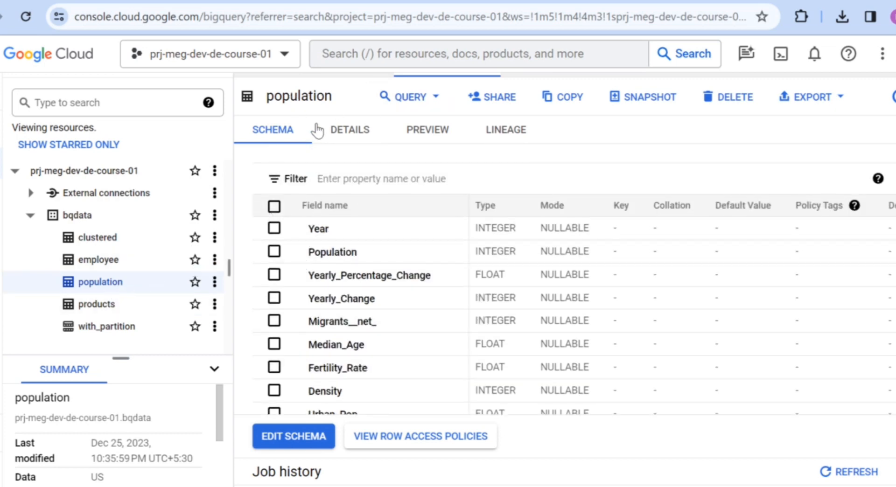
left_click(416, 103)
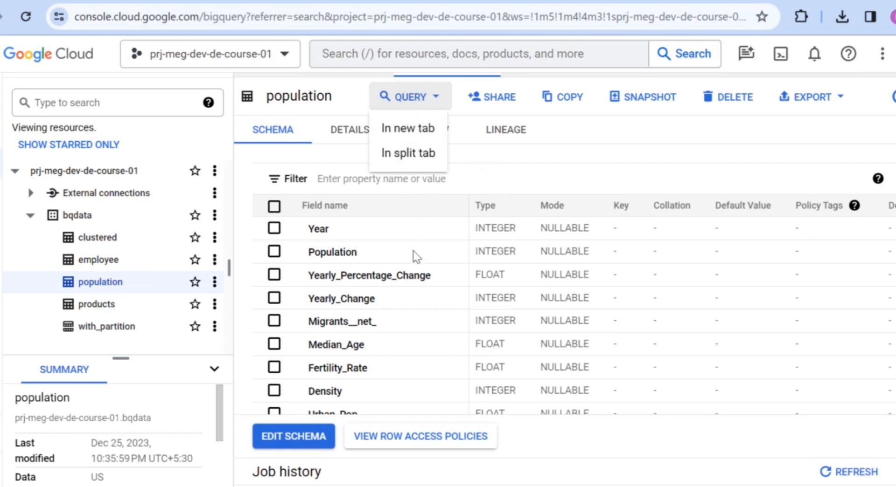
left_click(181, 348)
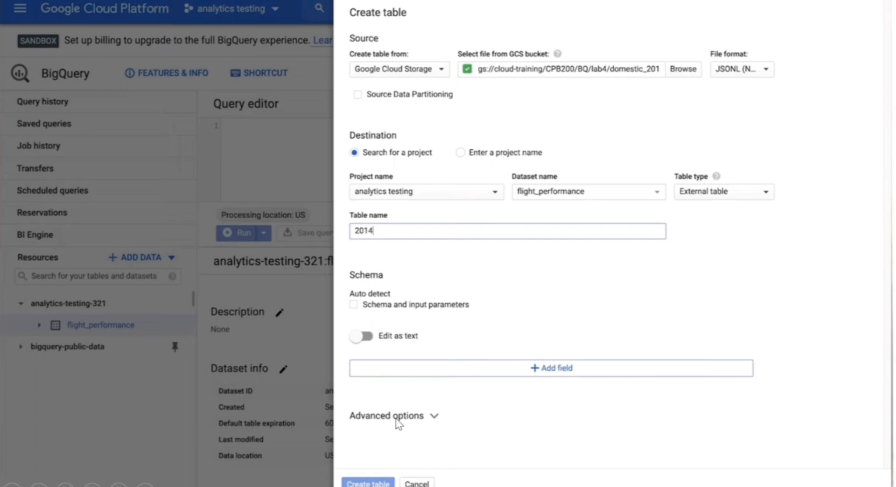
Create the external table 2014 in the flight_performance dataset from the selected Cloud Storage JSONL files
left_click(377, 482)
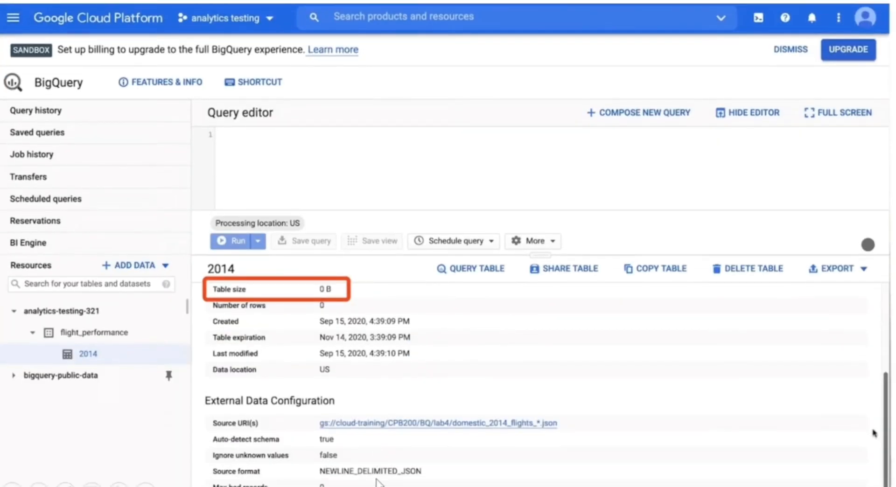